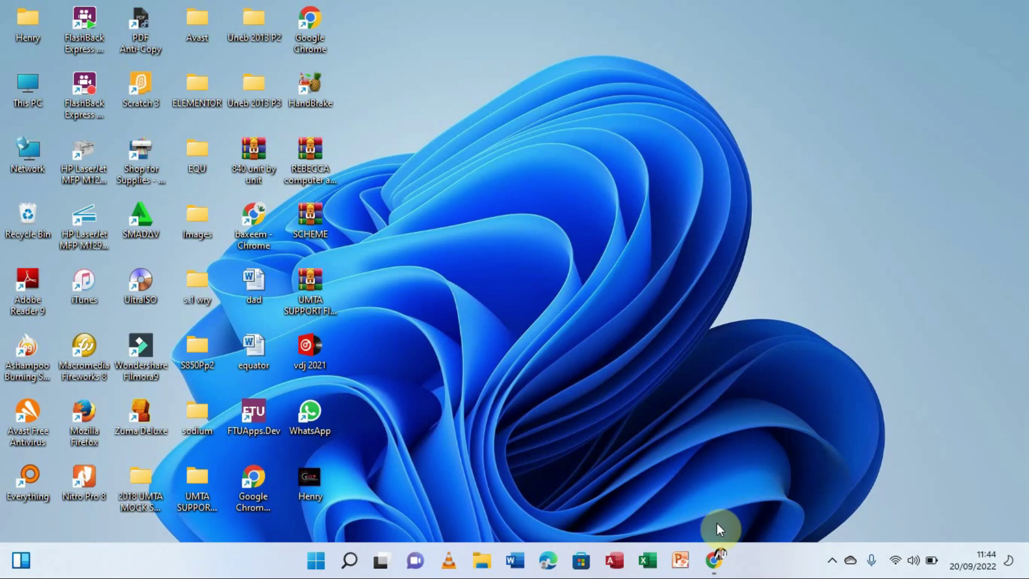
# Switch to Chrome and enter "uneb ere" in the Google search on the new tab page.
pyautogui.click(716, 548)
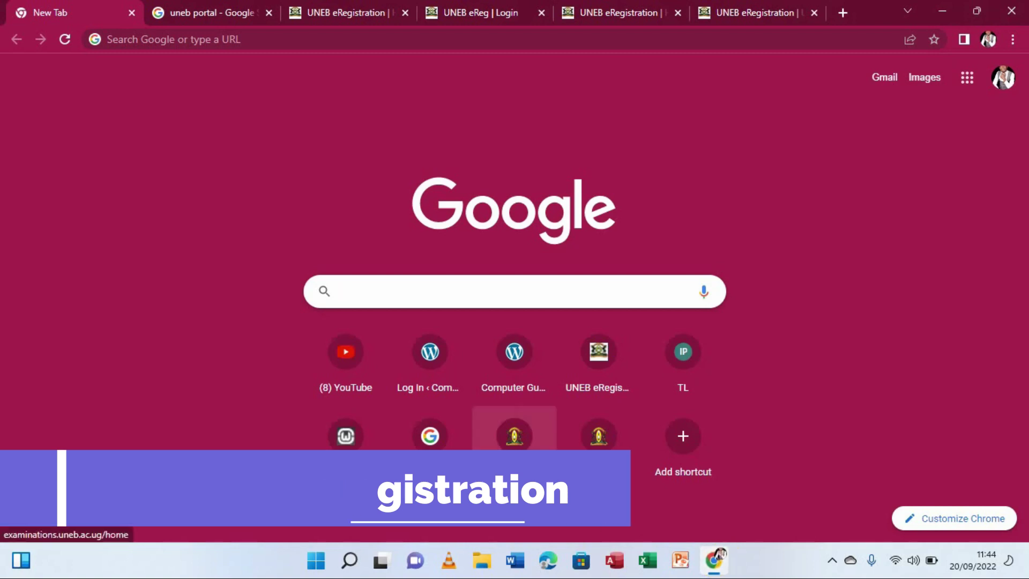
pyautogui.click(426, 294)
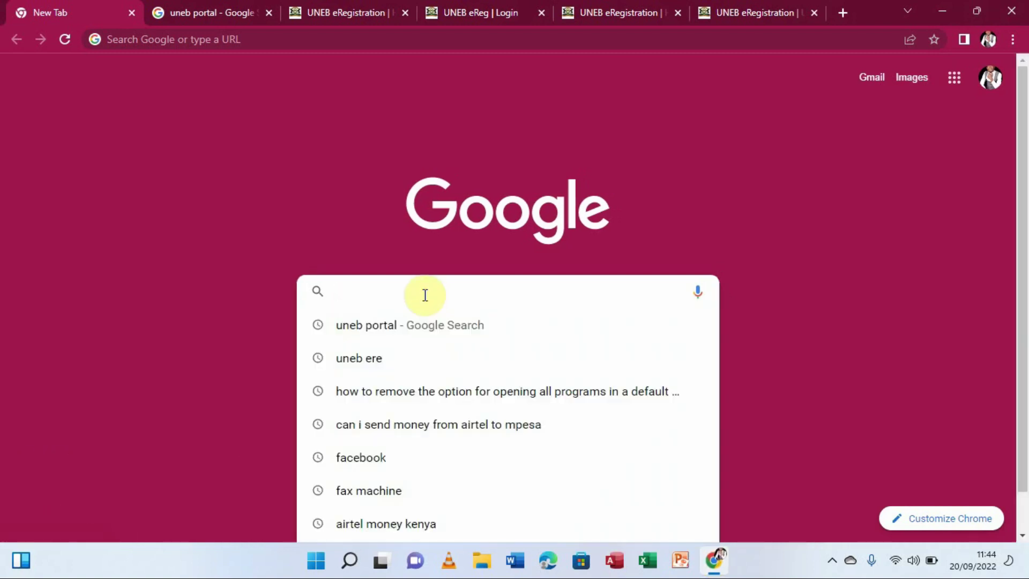
pyautogui.write('uneb')
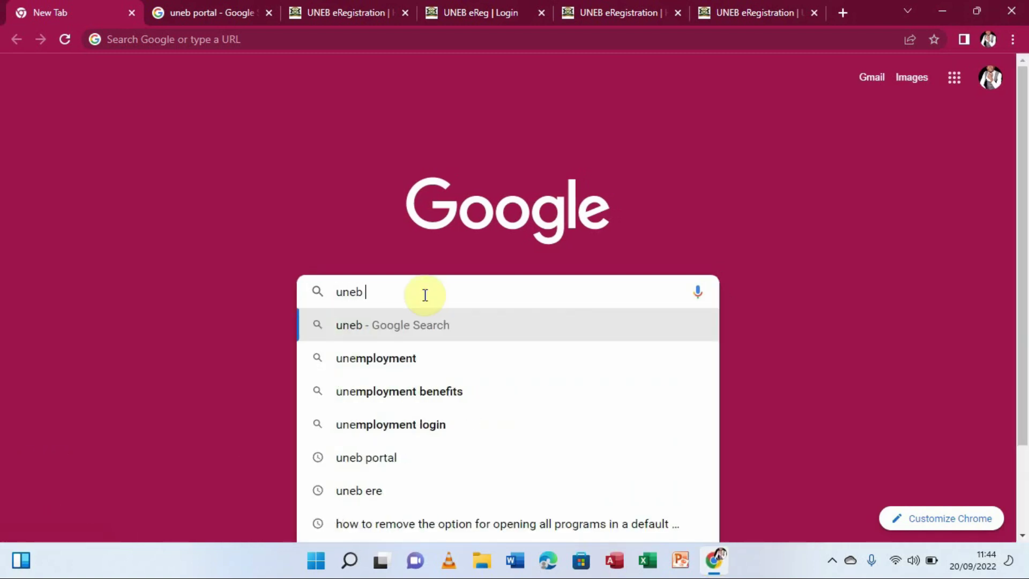
pyautogui.write(' ere')
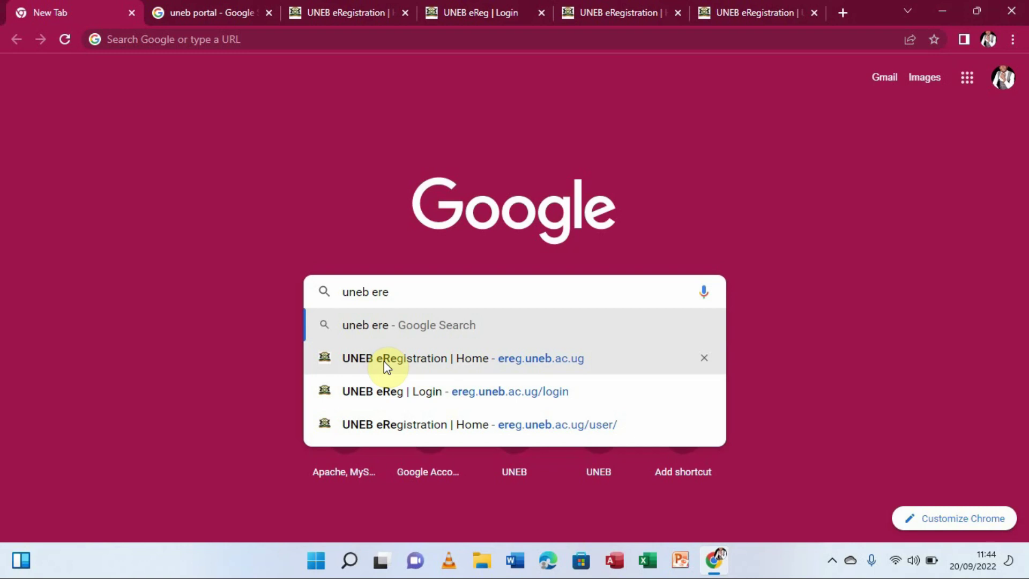
# Open the UNEB eReg portal's home page and go to its account login page.
pyautogui.click(208, 12)
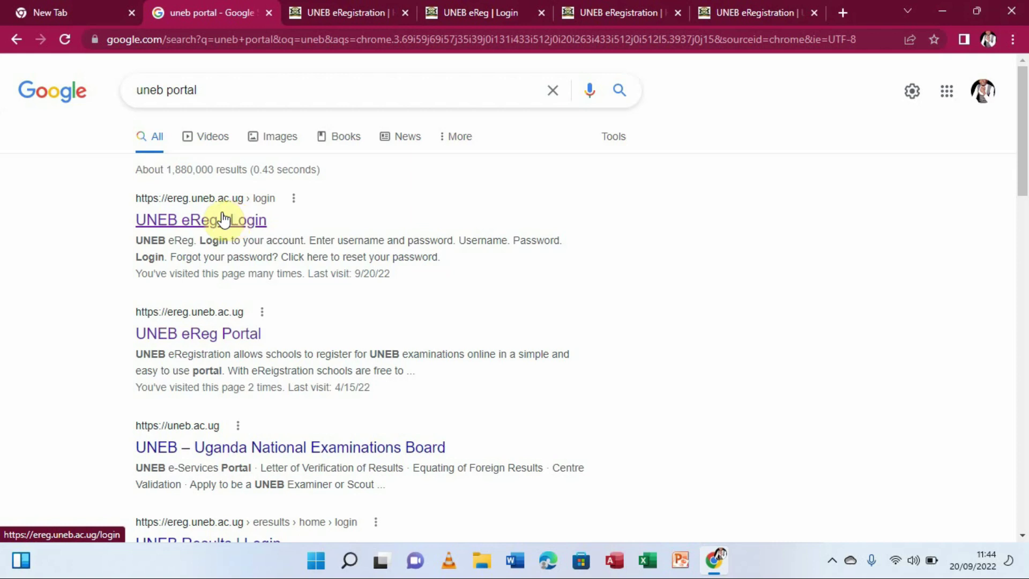
pyautogui.click(329, 8)
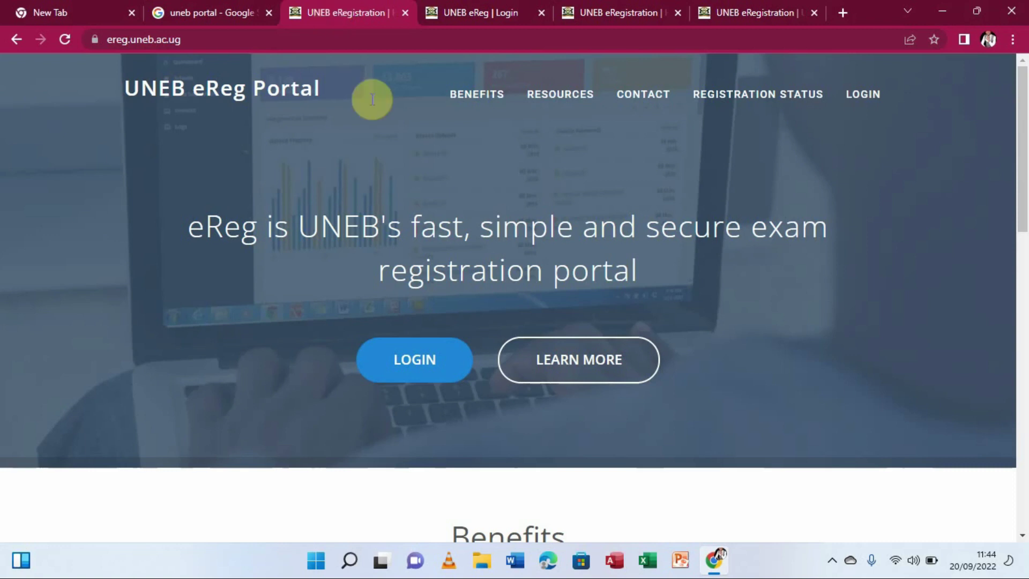
pyautogui.click(417, 357)
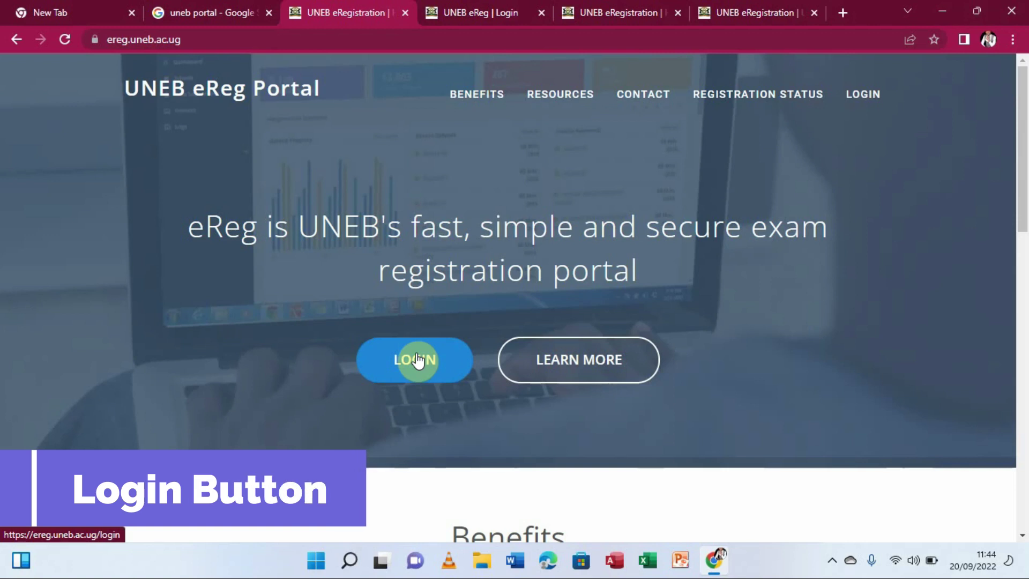
pyautogui.click(472, 14)
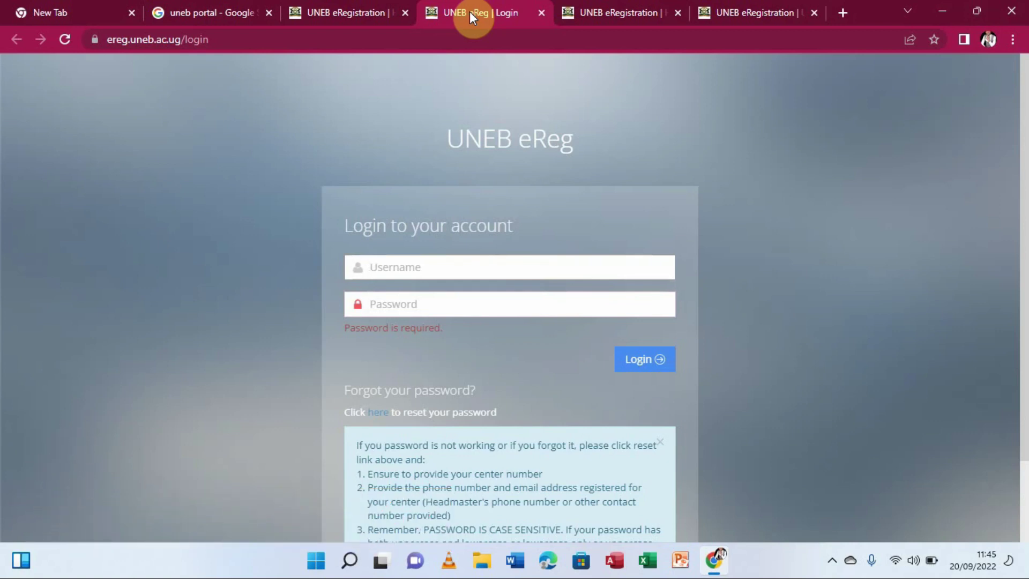
# Log in to the eReg portal with the school's centre number as username and the account password.
pyautogui.write('U1405')
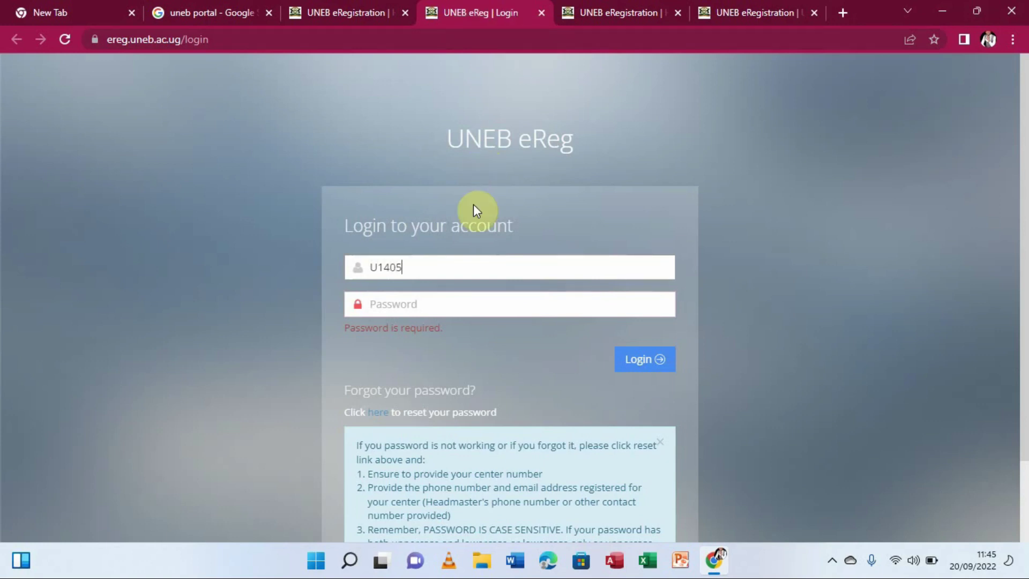
pyautogui.click(420, 304)
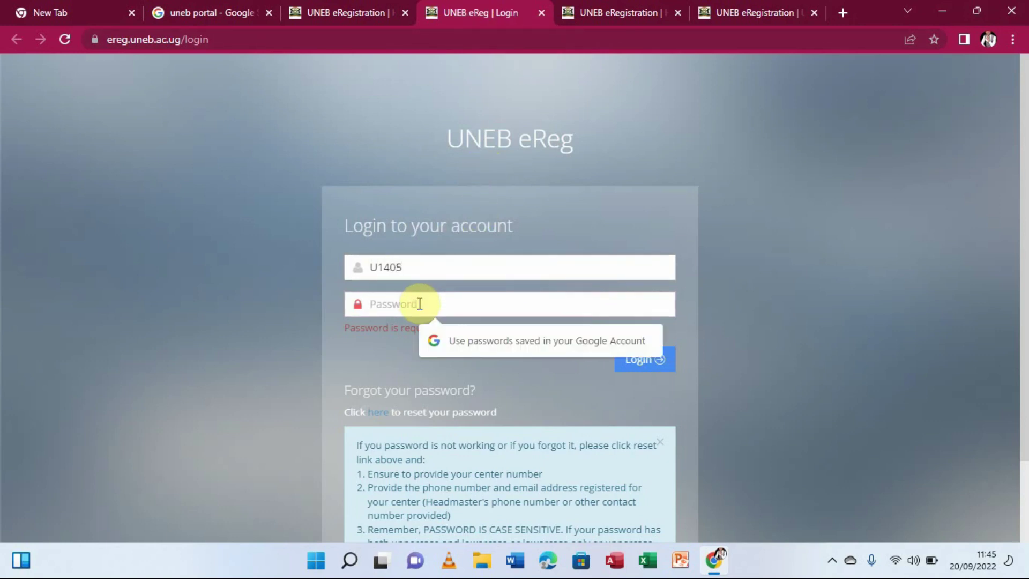
pyautogui.write('••••••')
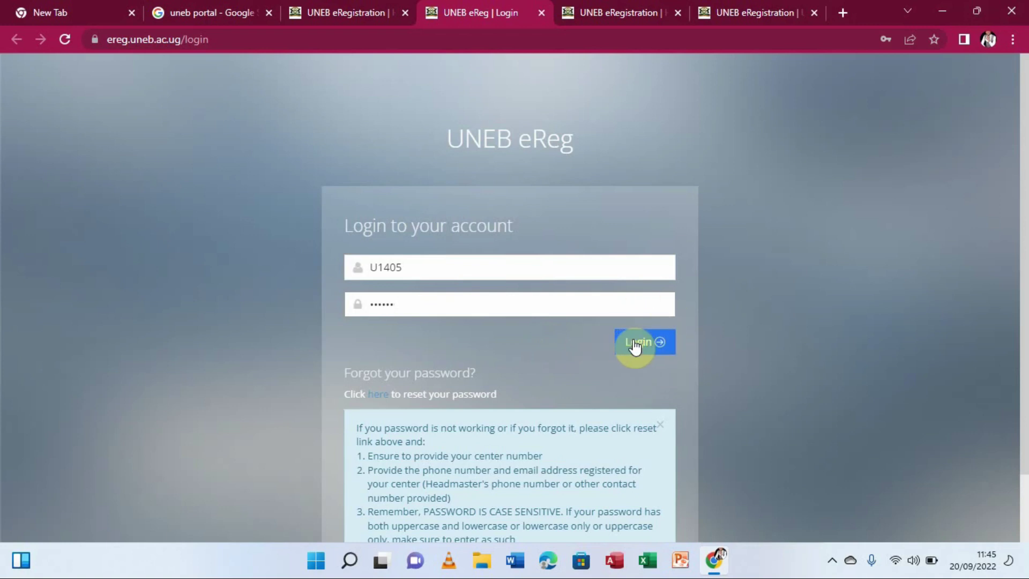
pyautogui.click(602, 7)
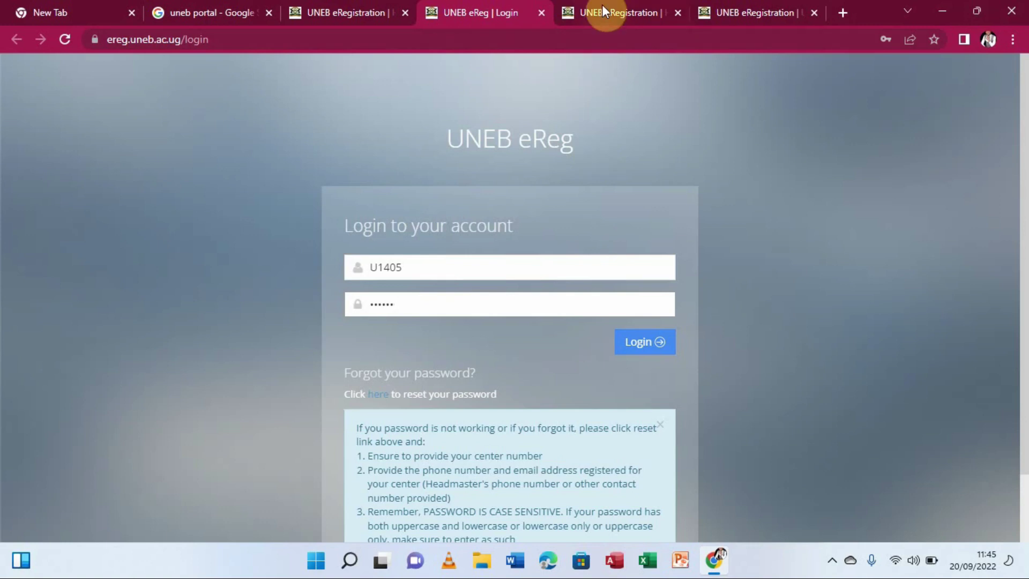
# Go from the portal dashboard to the upload page for the 2022 course work marks.
pyautogui.click(603, 82)
pyautogui.click(507, 30)
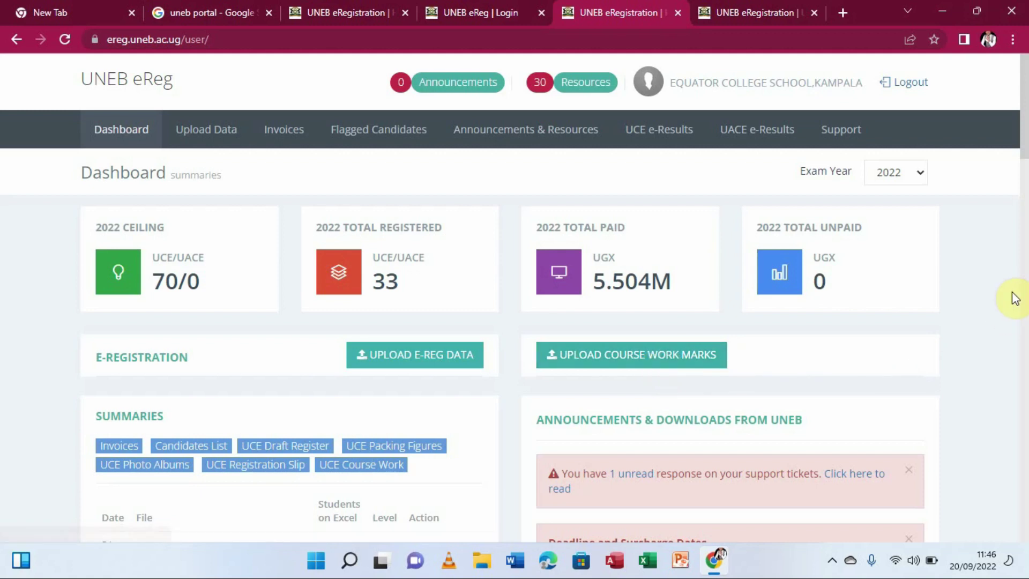
pyautogui.click(759, 13)
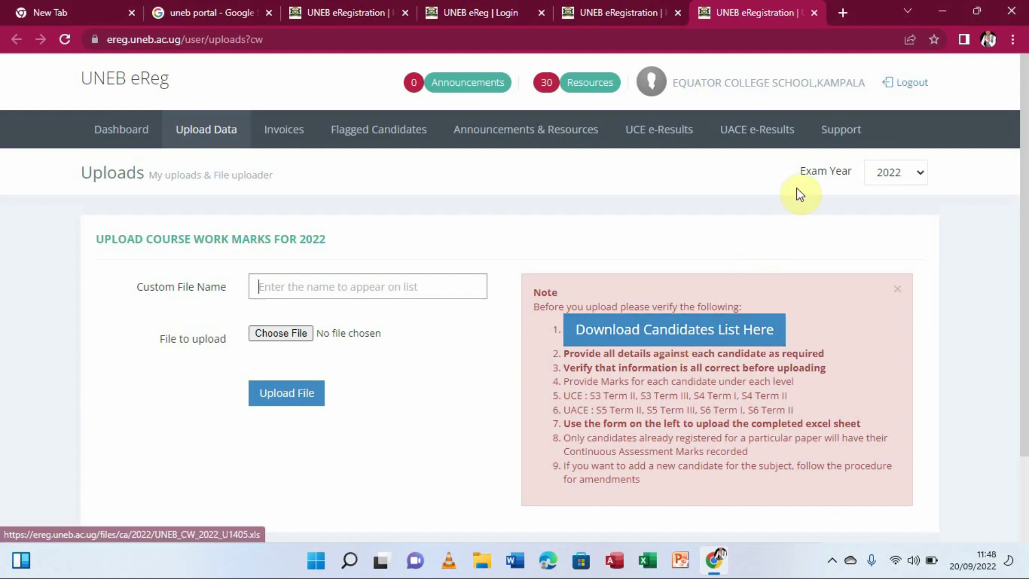
# Minimize the browser and open the Downloads folder in File Explorer from This PC.
pyautogui.click(941, 11)
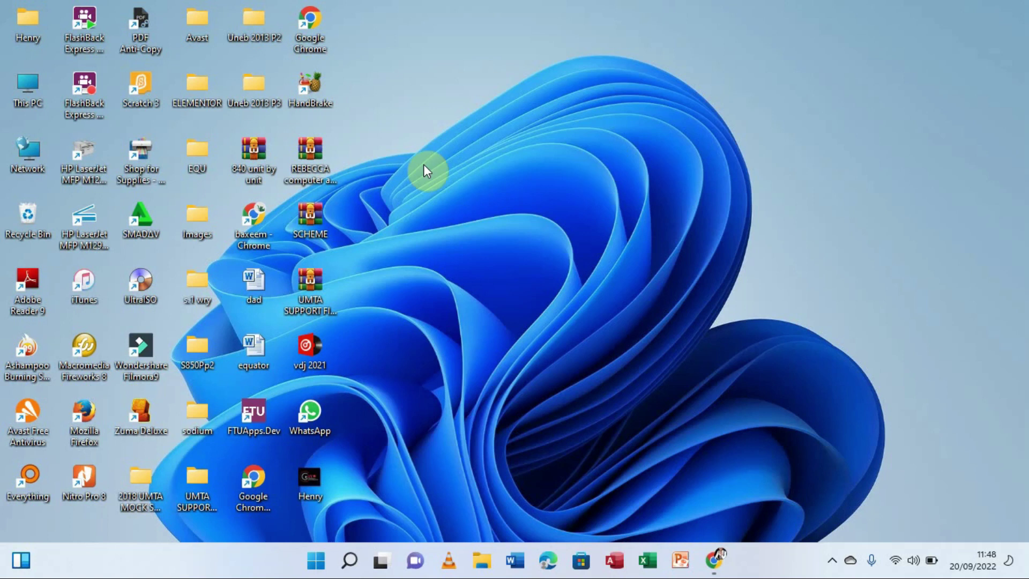
pyautogui.rightClick(34, 95)
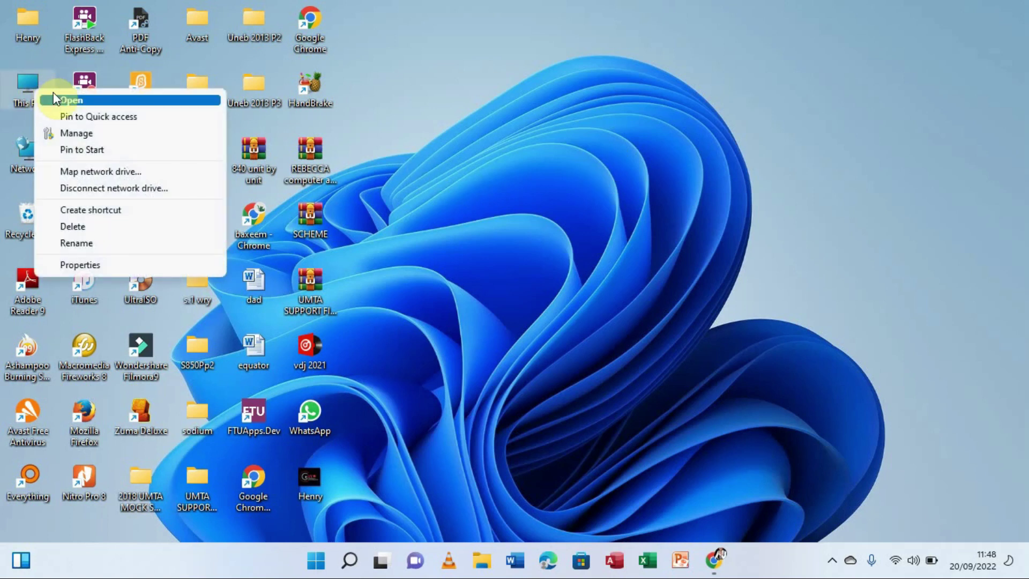
pyautogui.click(84, 101)
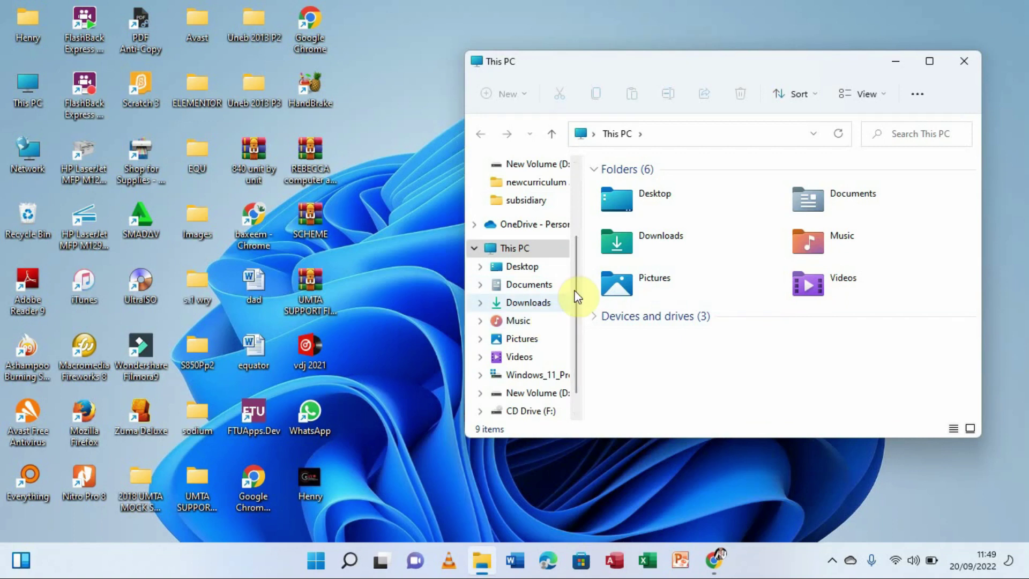
pyautogui.click(532, 305)
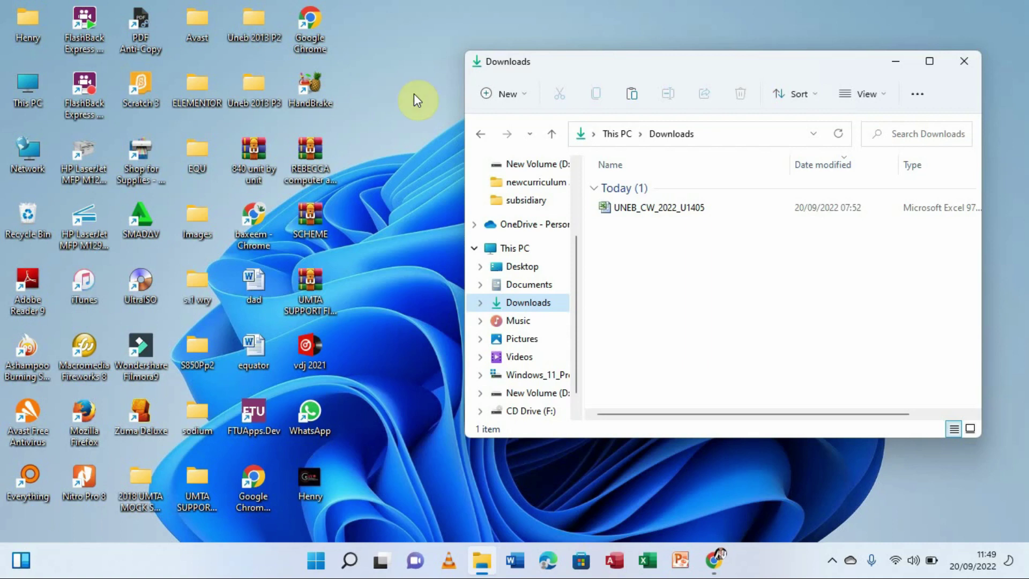
# Copy the UNEB_CW_2022_U1405 file from Downloads and paste it onto the desktop.
pyautogui.click(693, 215)
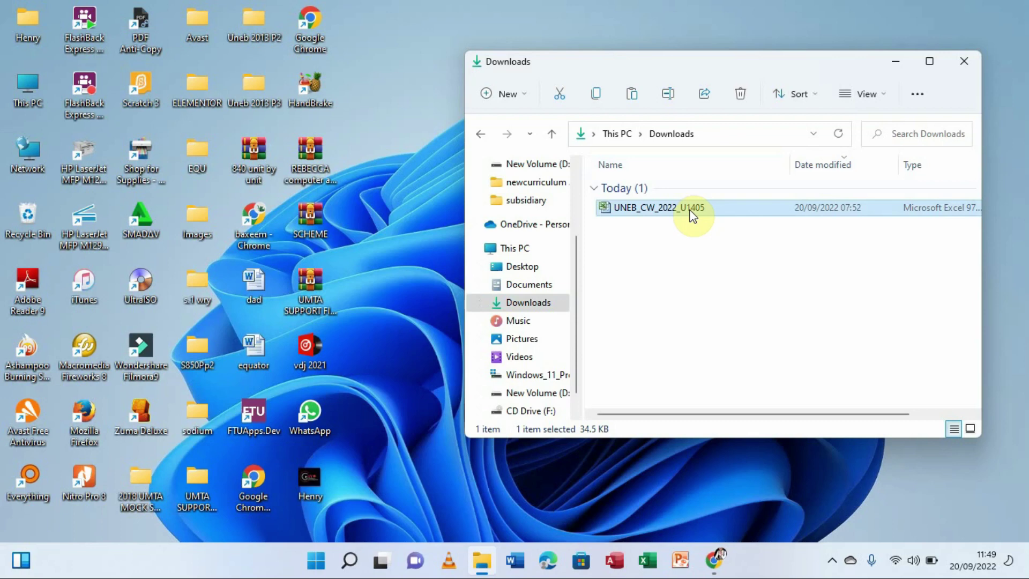
pyautogui.rightClick(691, 213)
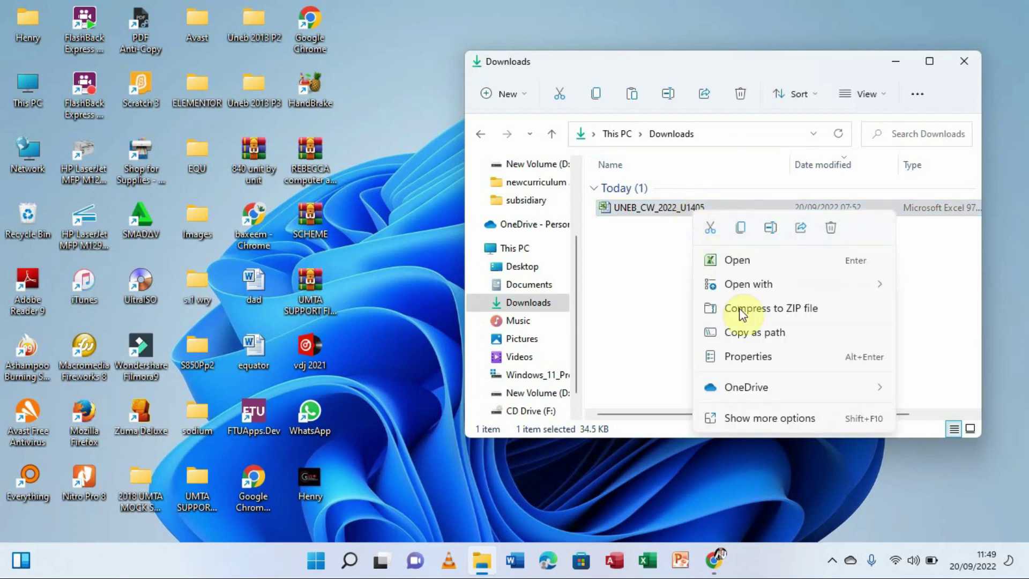
pyautogui.click(756, 417)
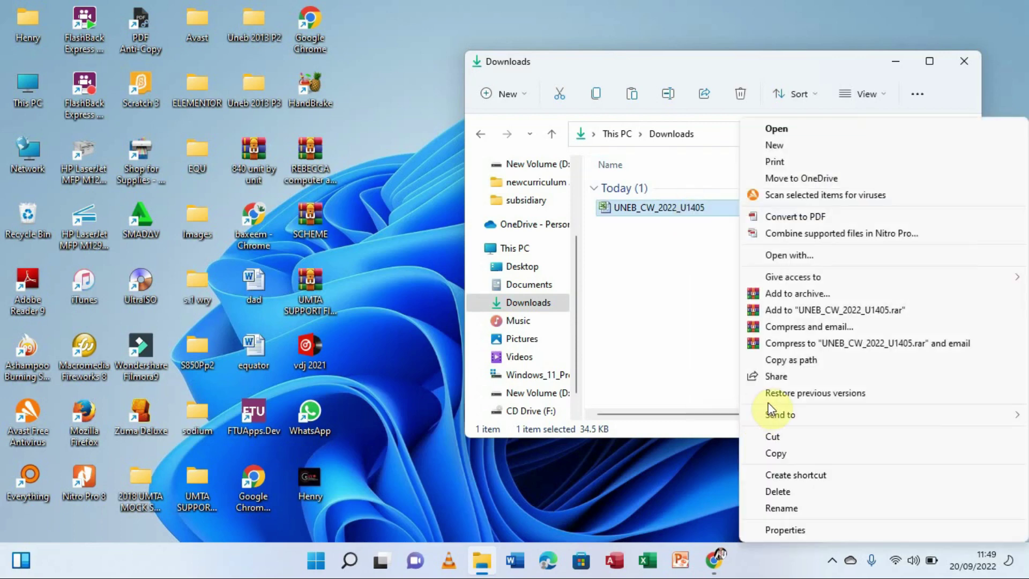
pyautogui.click(789, 453)
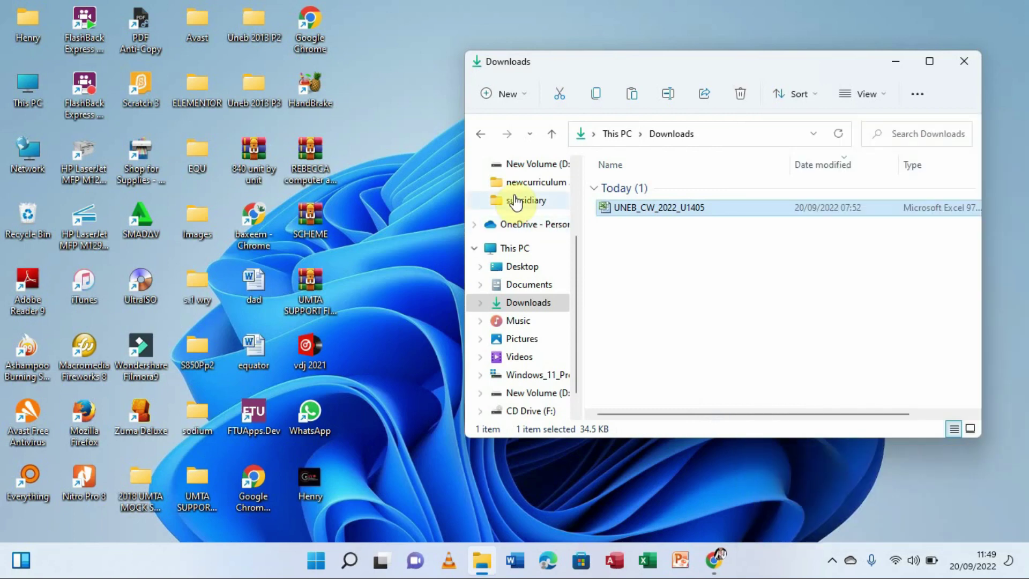
pyautogui.click(396, 92)
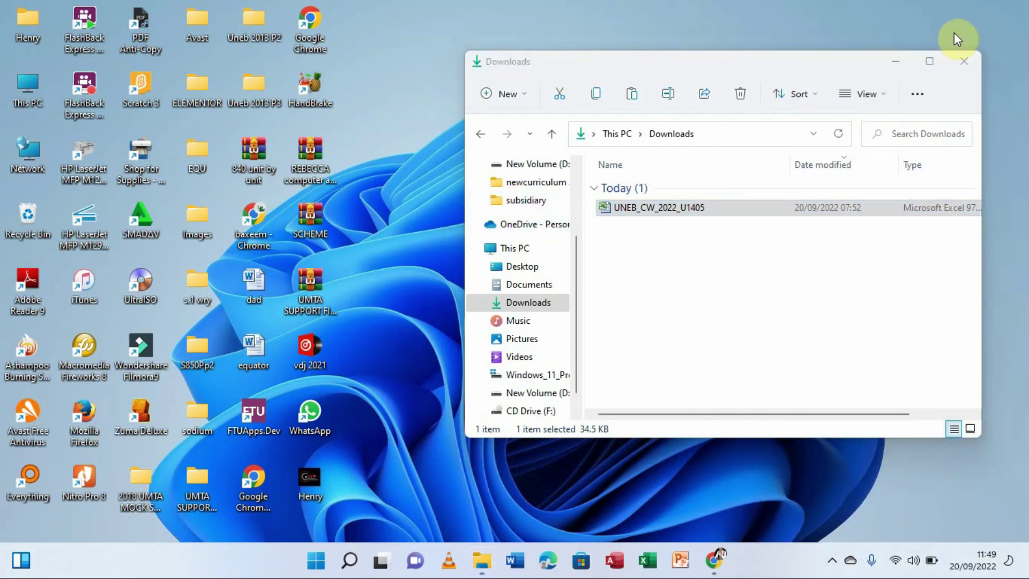
pyautogui.click(963, 58)
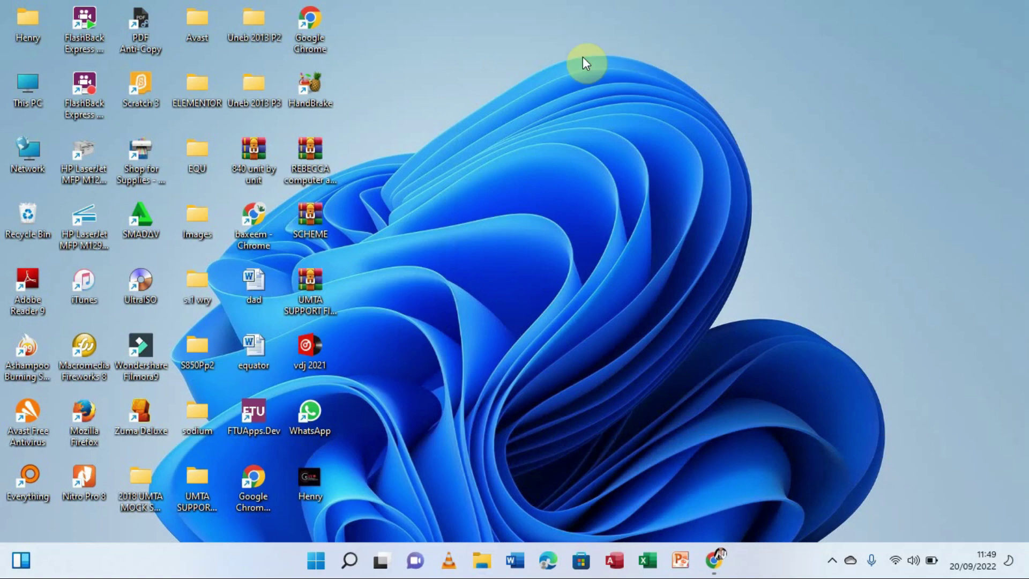
pyautogui.rightClick(414, 53)
pyautogui.click(494, 348)
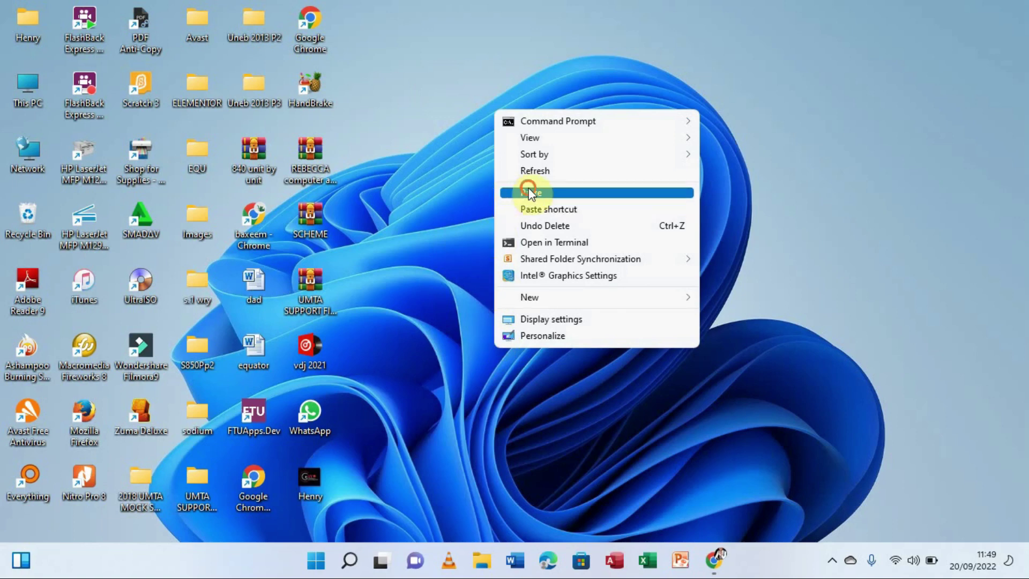
pyautogui.click(529, 191)
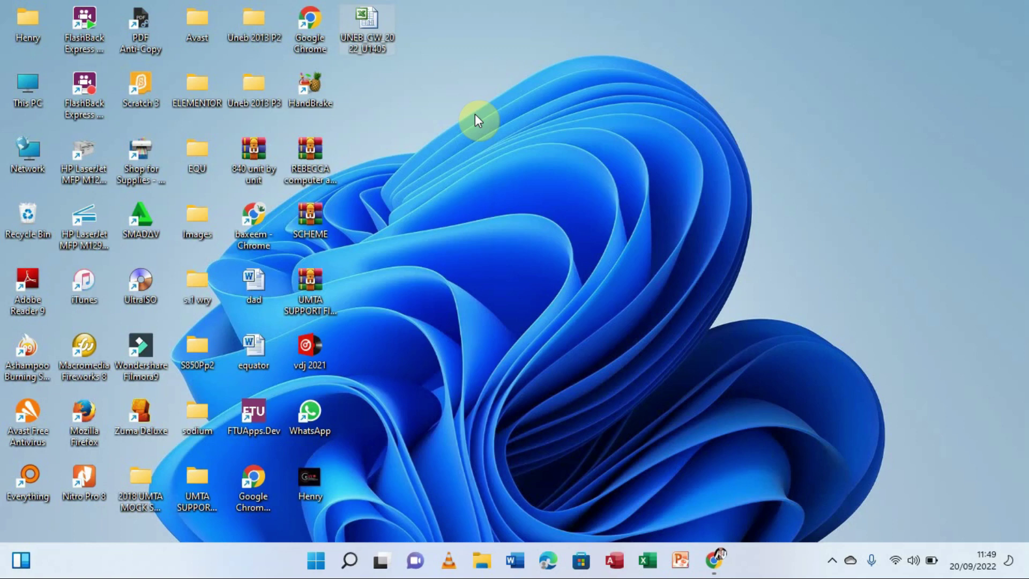
# Open the UNEB_CW_2022_U1405 workbook from the desktop in Excel and look through sheets 612_1, 612_2, 612_3 and 612_5.
pyautogui.doubleClick(370, 30)
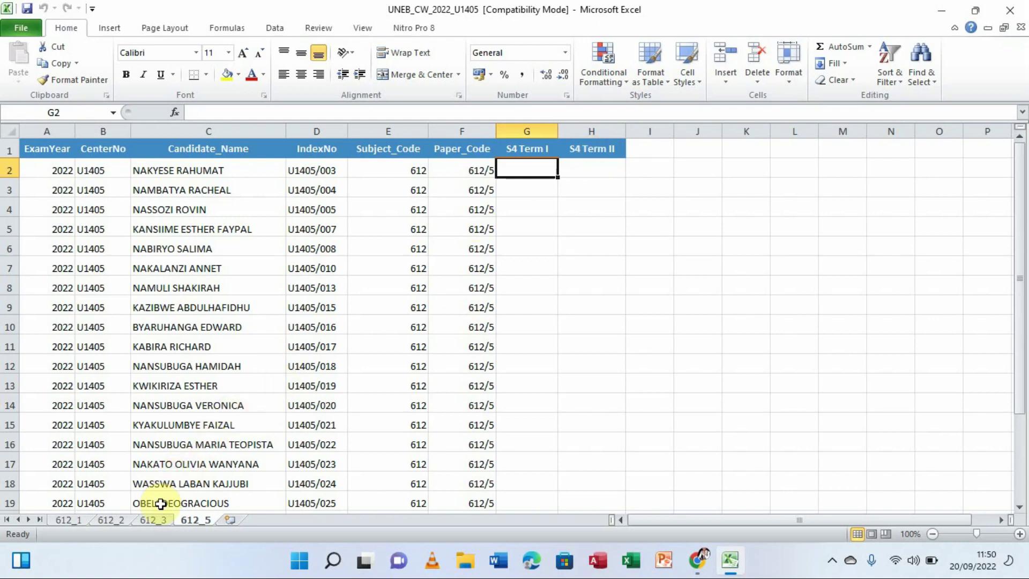
pyautogui.click(154, 519)
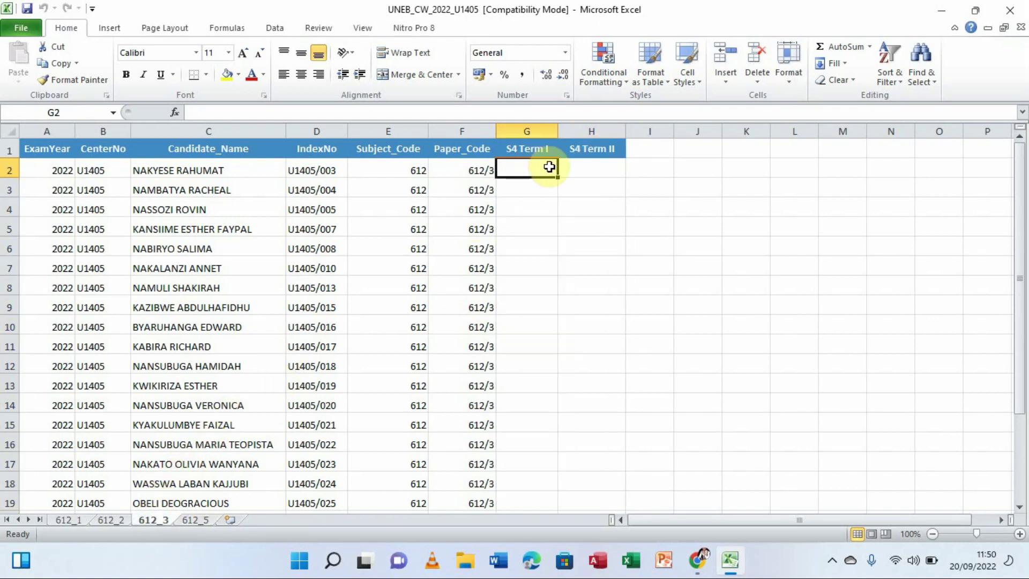
pyautogui.click(111, 519)
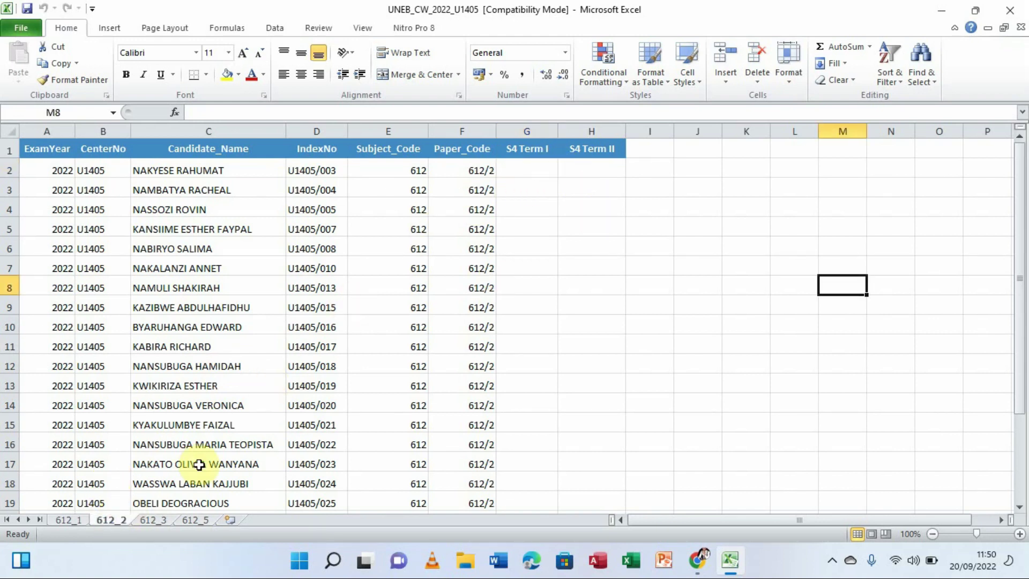
pyautogui.click(63, 521)
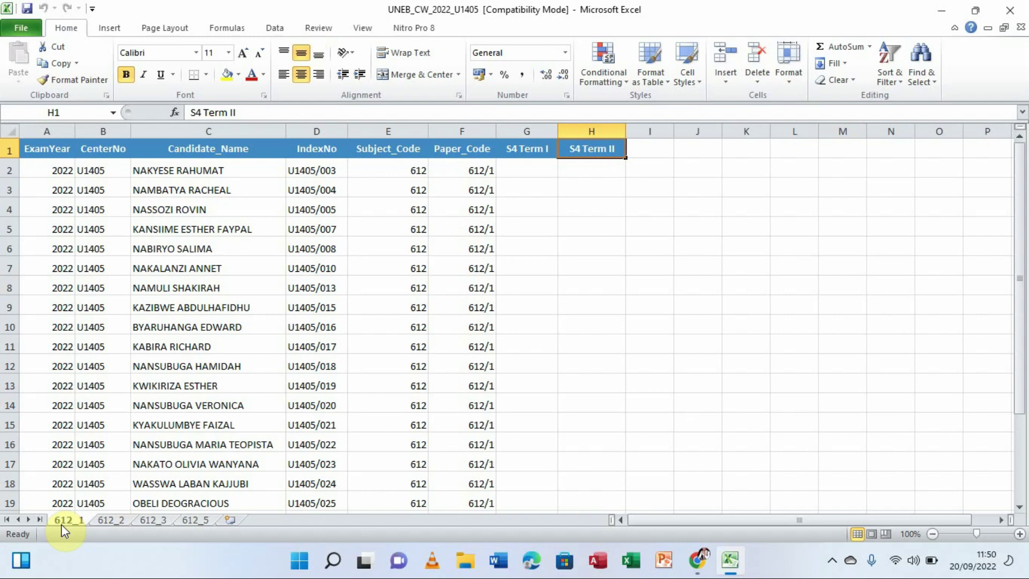
pyautogui.click(112, 519)
pyautogui.click(158, 519)
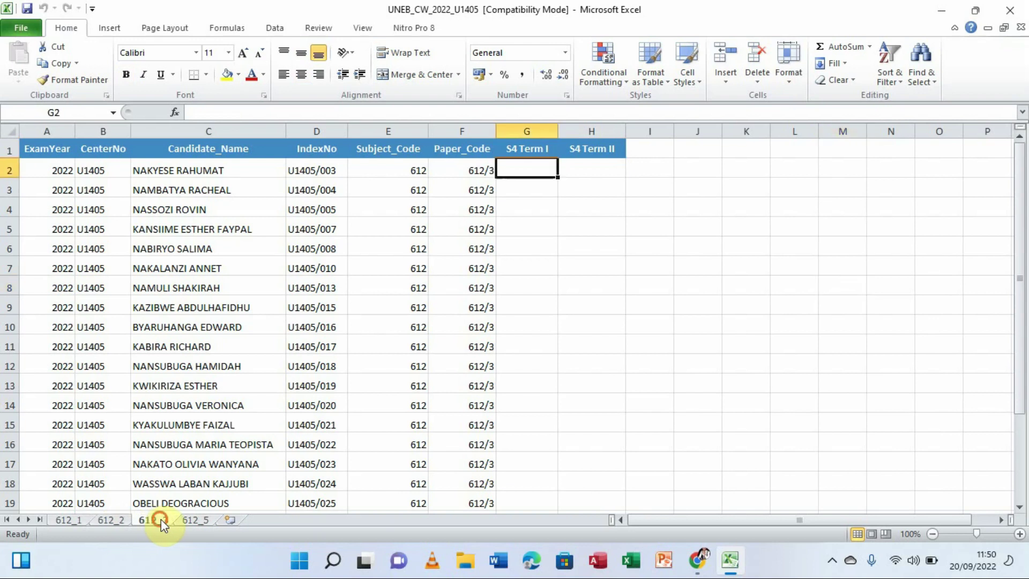
pyautogui.click(199, 519)
# Review the S4 Term I and S4 Term II marks on sheets 612_5, 612_3 and 612_2, and switch to sheet 612_1.
pyautogui.click(198, 518)
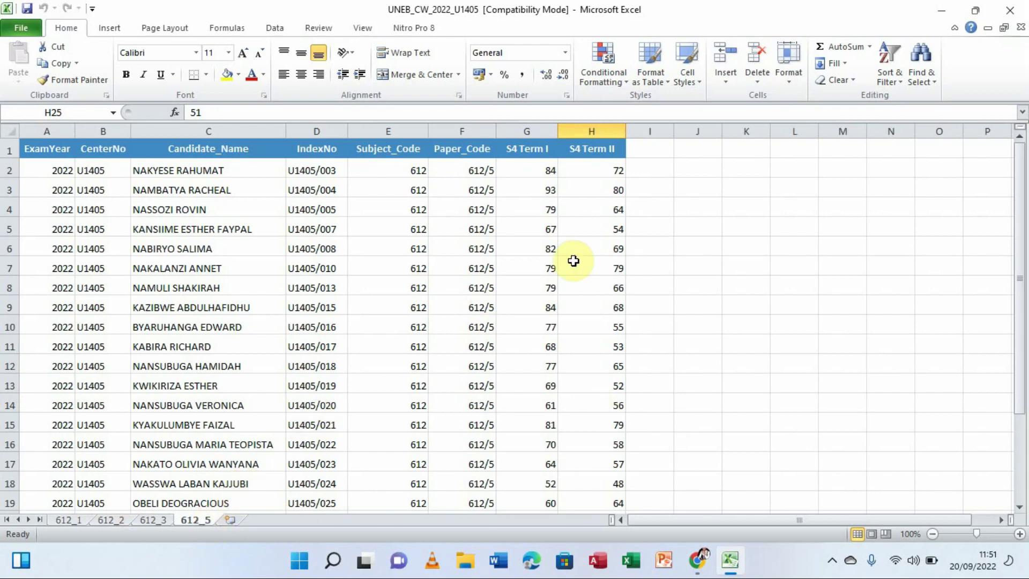
pyautogui.click(151, 519)
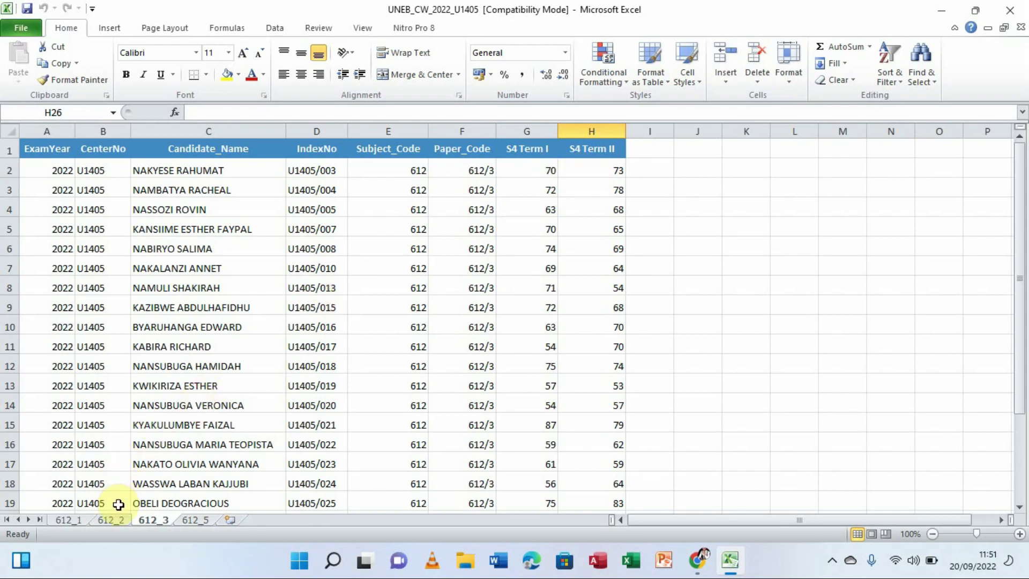
pyautogui.click(111, 520)
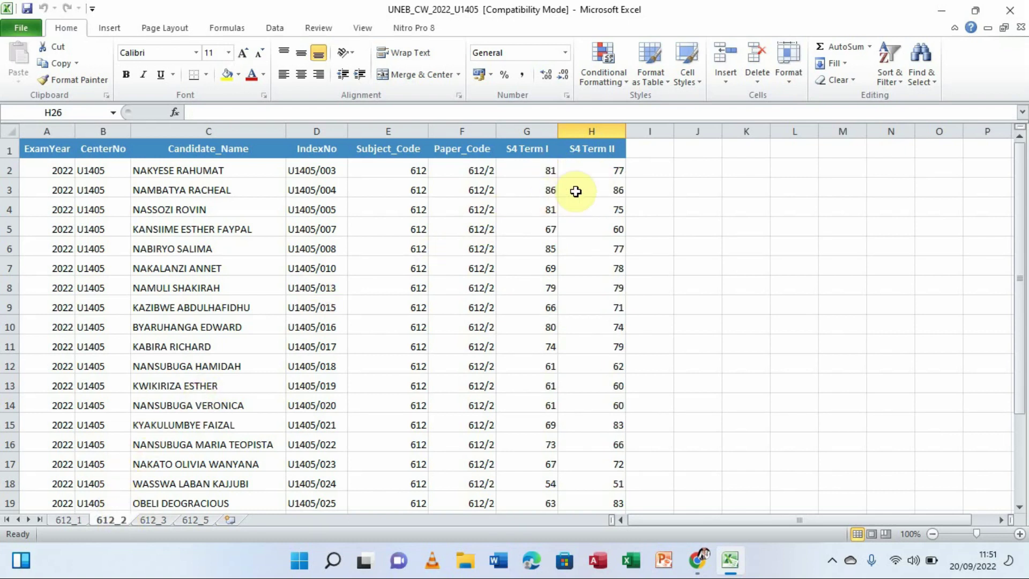
pyautogui.click(71, 520)
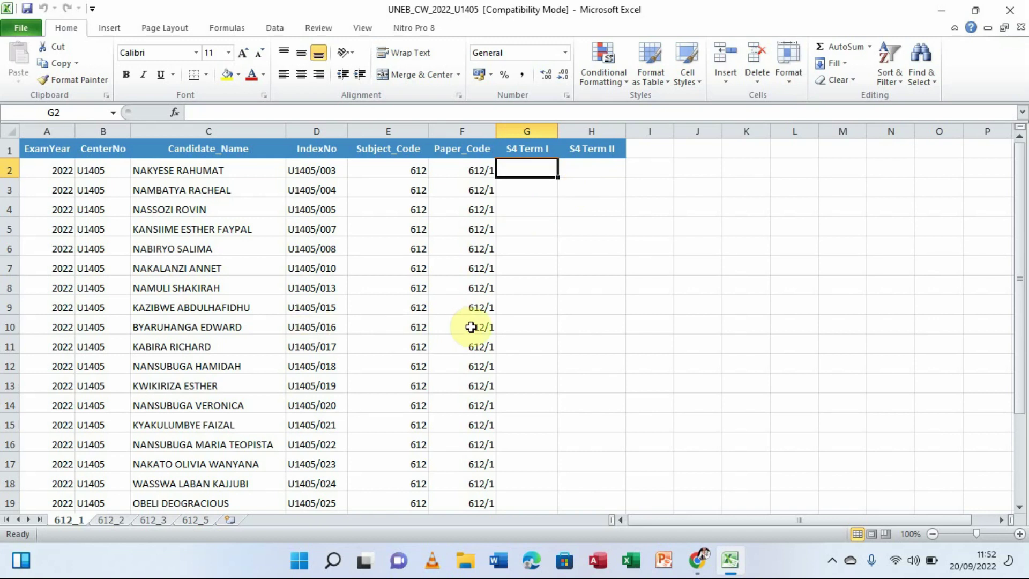
# Check the S4 Term I and S4 Term II marks on sheets 612_2, 612_3 and 612_5, and save the workbook.
pyautogui.click(113, 518)
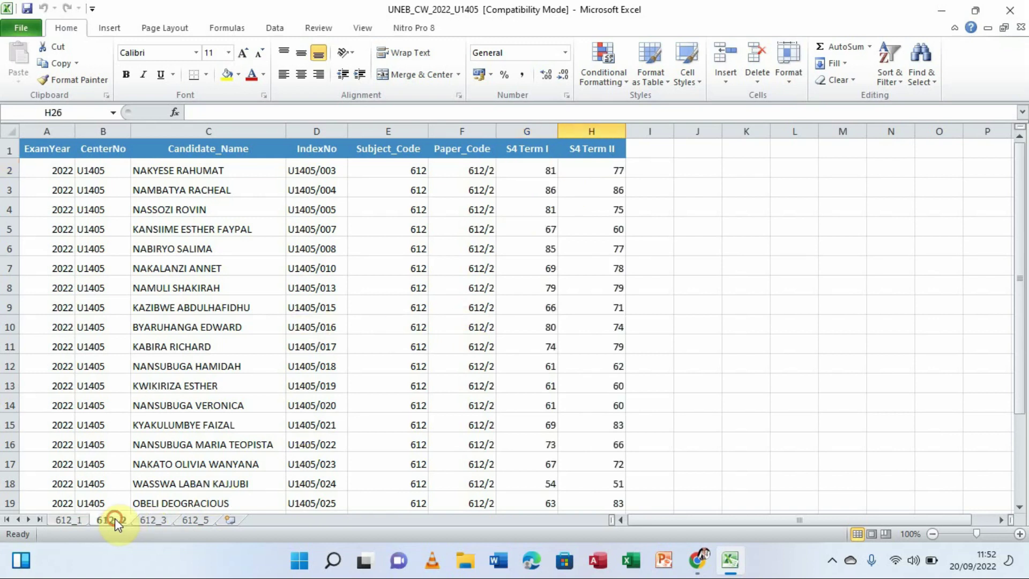
pyautogui.click(149, 519)
pyautogui.click(196, 519)
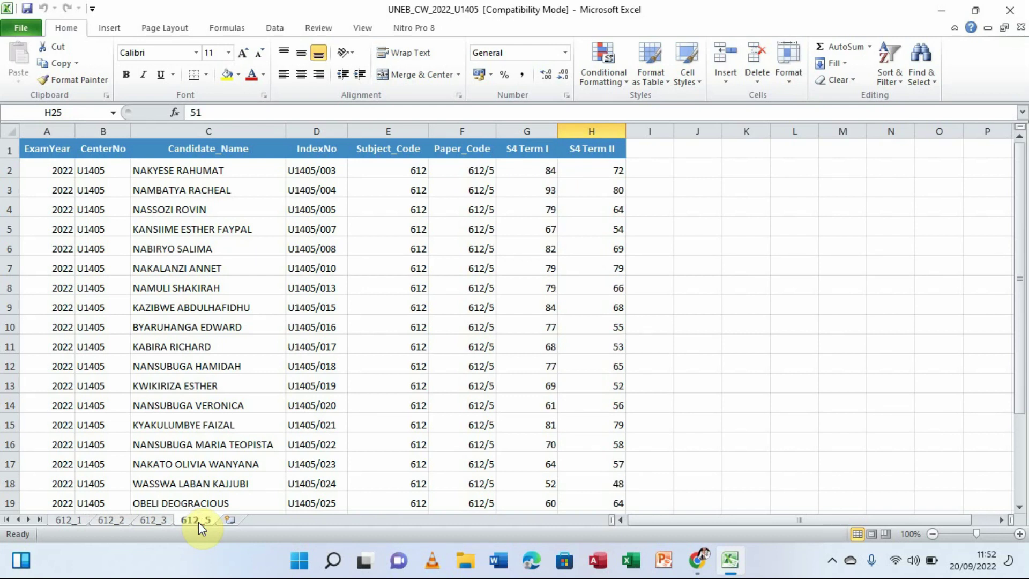
pyautogui.click(27, 8)
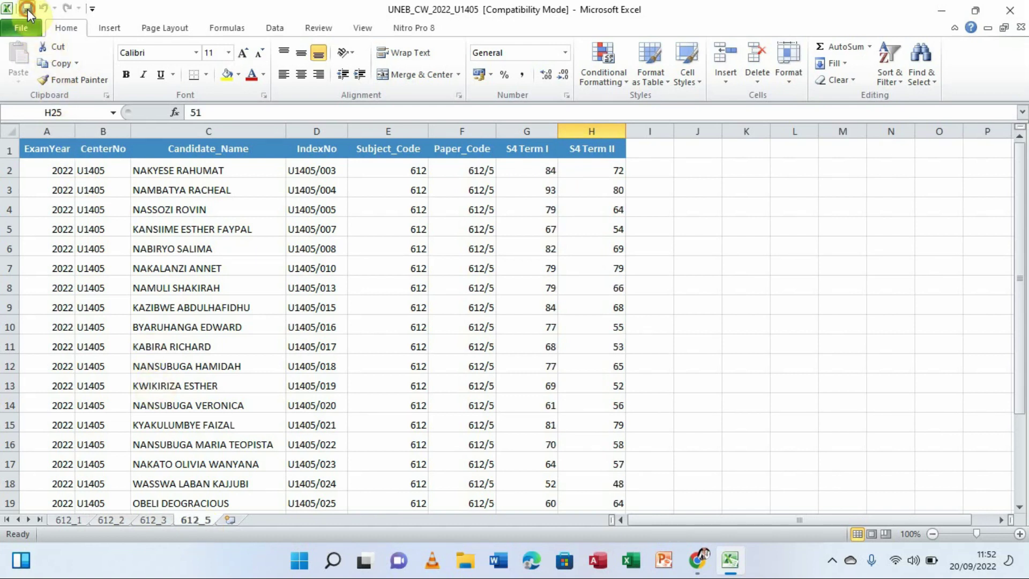
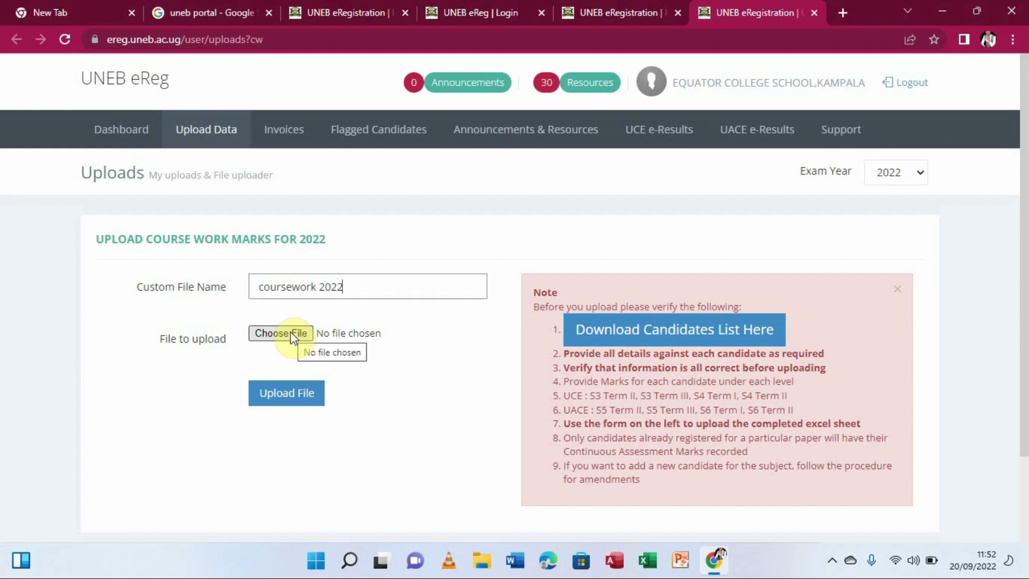
# Choose the UNEB_CW_2022_U1405 workbook from the desktop as the file to upload for the 2022 course work marks.
pyautogui.click(286, 333)
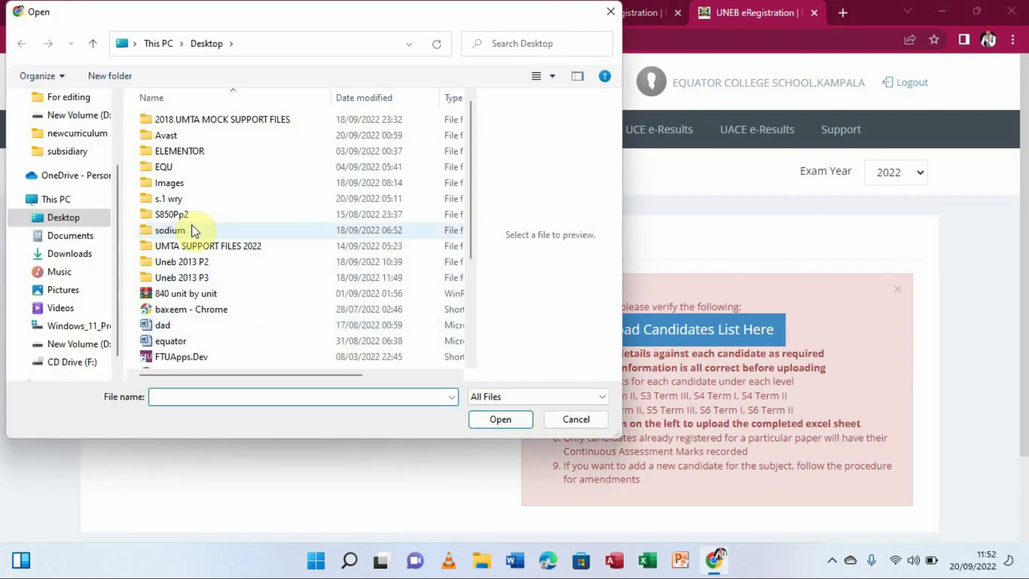
pyautogui.click(59, 222)
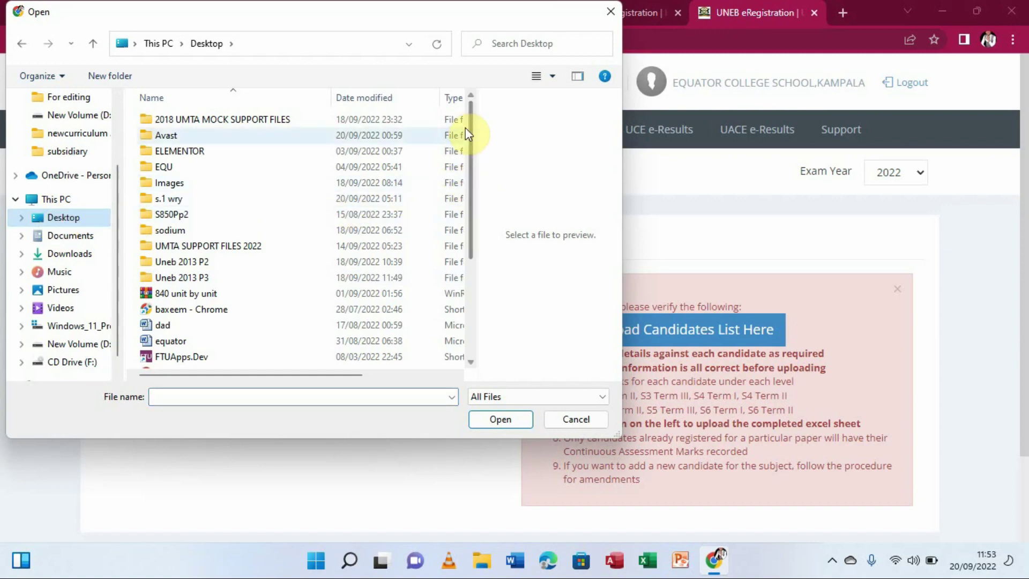
pyautogui.moveTo(471, 120); pyautogui.dragTo(477, 228)
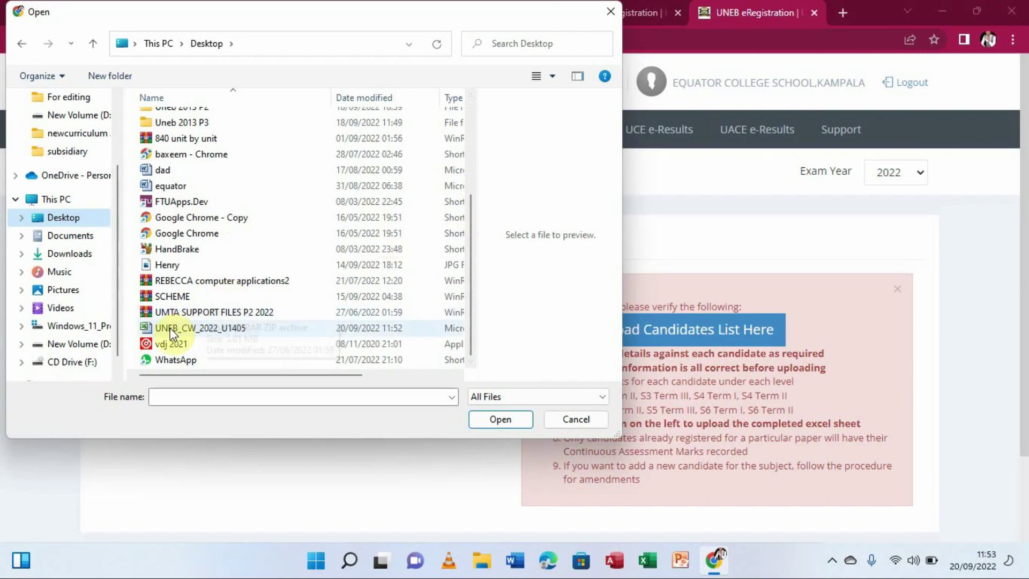
pyautogui.click(244, 332)
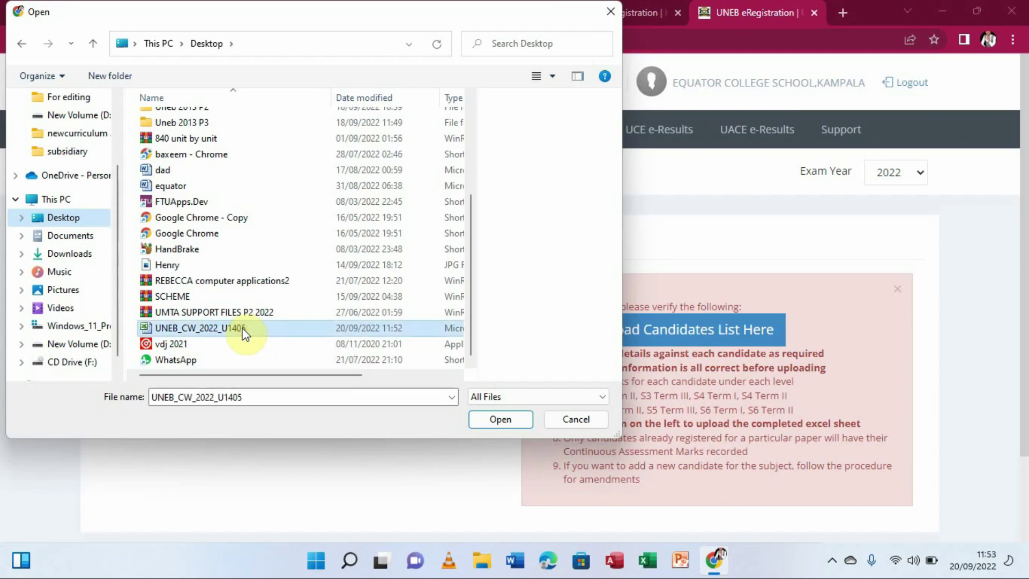
pyautogui.click(497, 421)
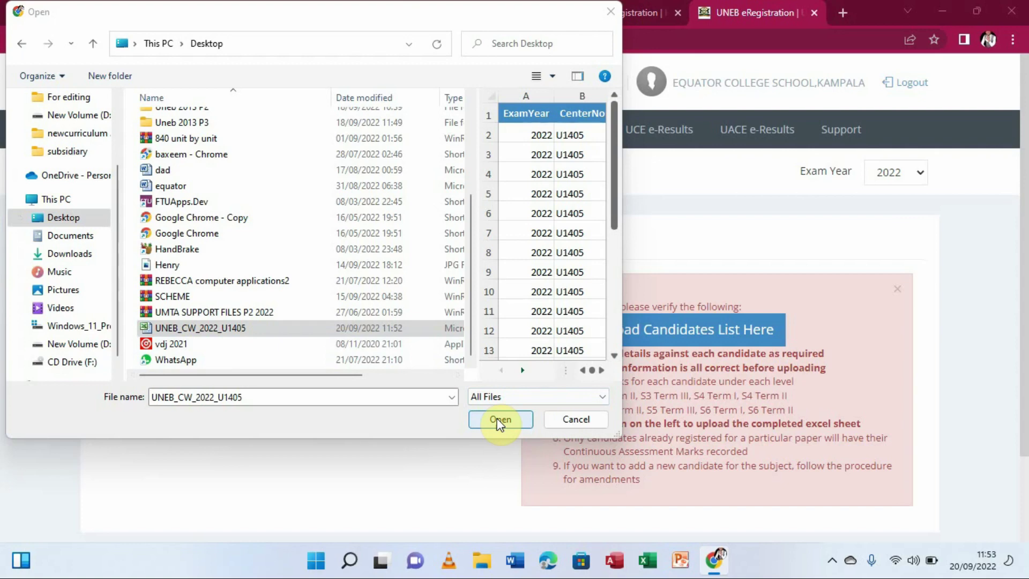